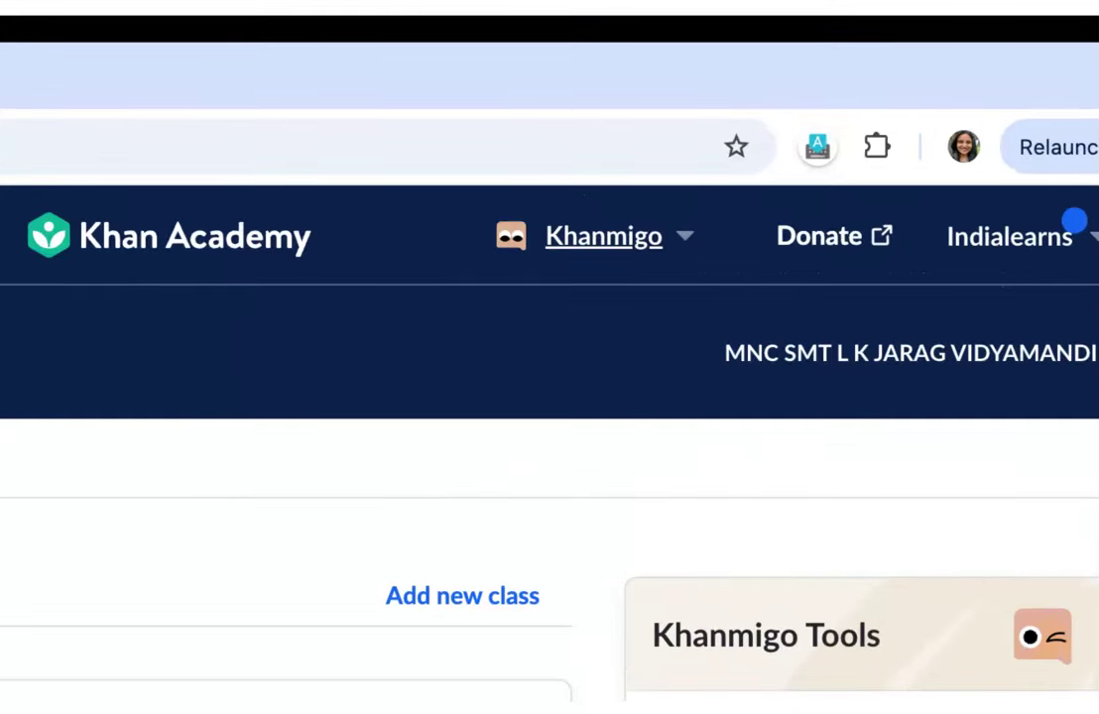
Step: Open the Khanmigo menu in the top bar and move down to Teacher tools
{"action": "left_click", "coordinate": [767, 111]}
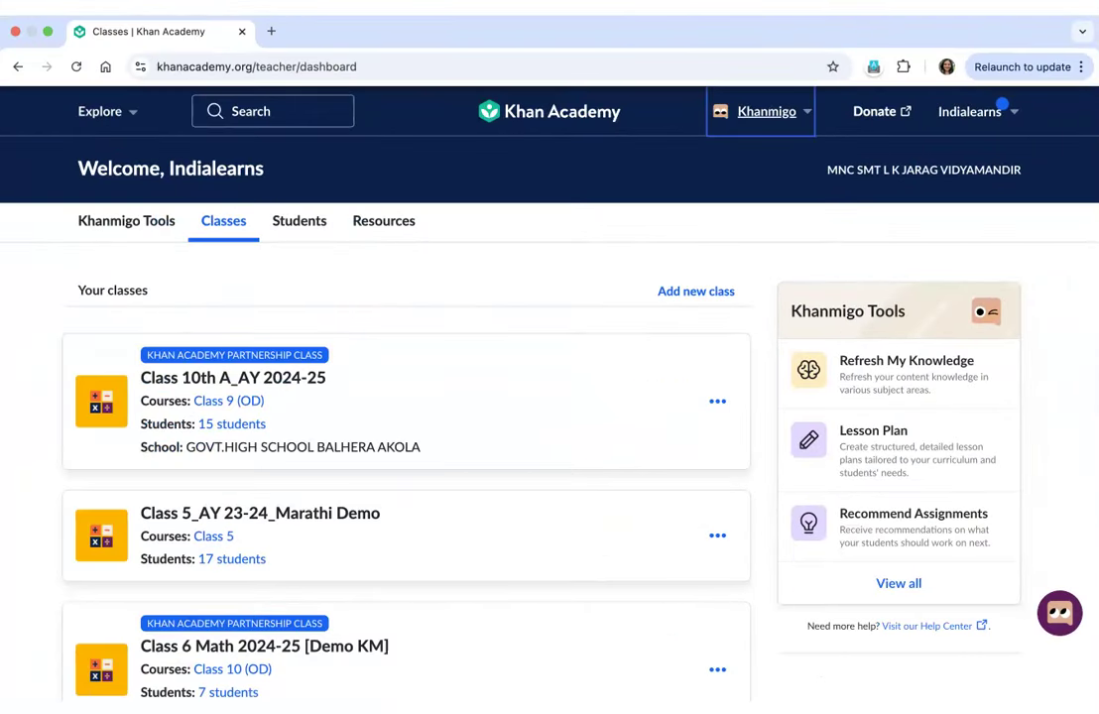
{"action": "key", "text": "Return"}
{"action": "key", "text": "Down"}
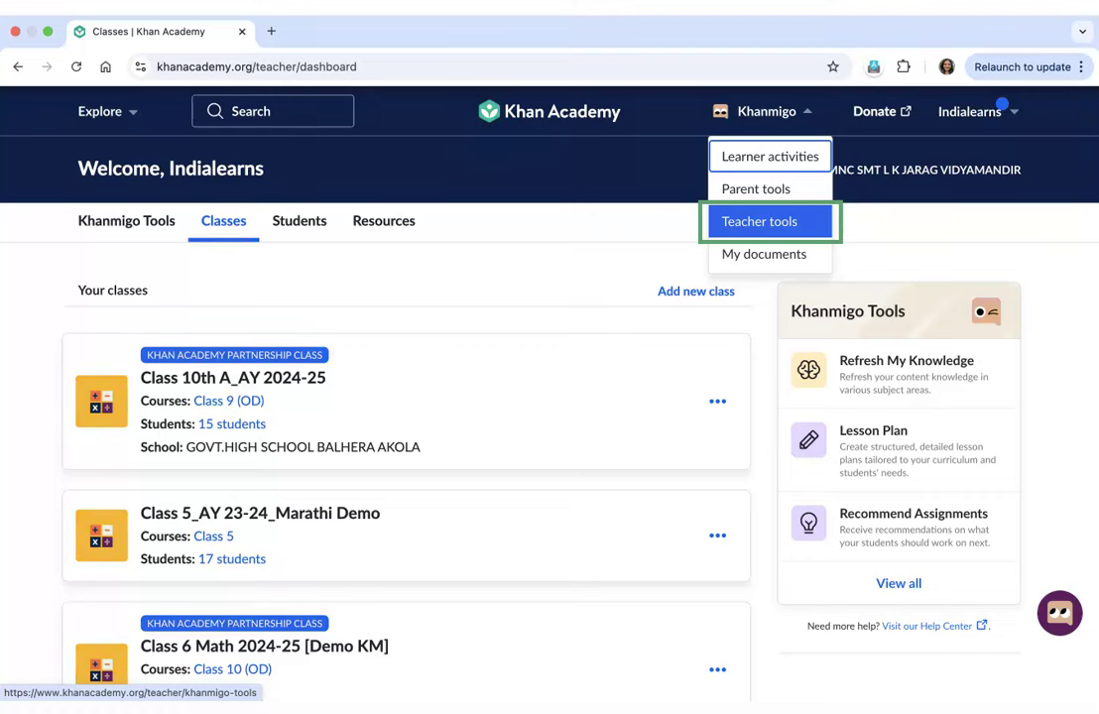
Step: Go to the Khanmigo teacher tools page, scroll the tool cards, and filter to the empty My Favorites
{"action": "key", "text": "Return"}
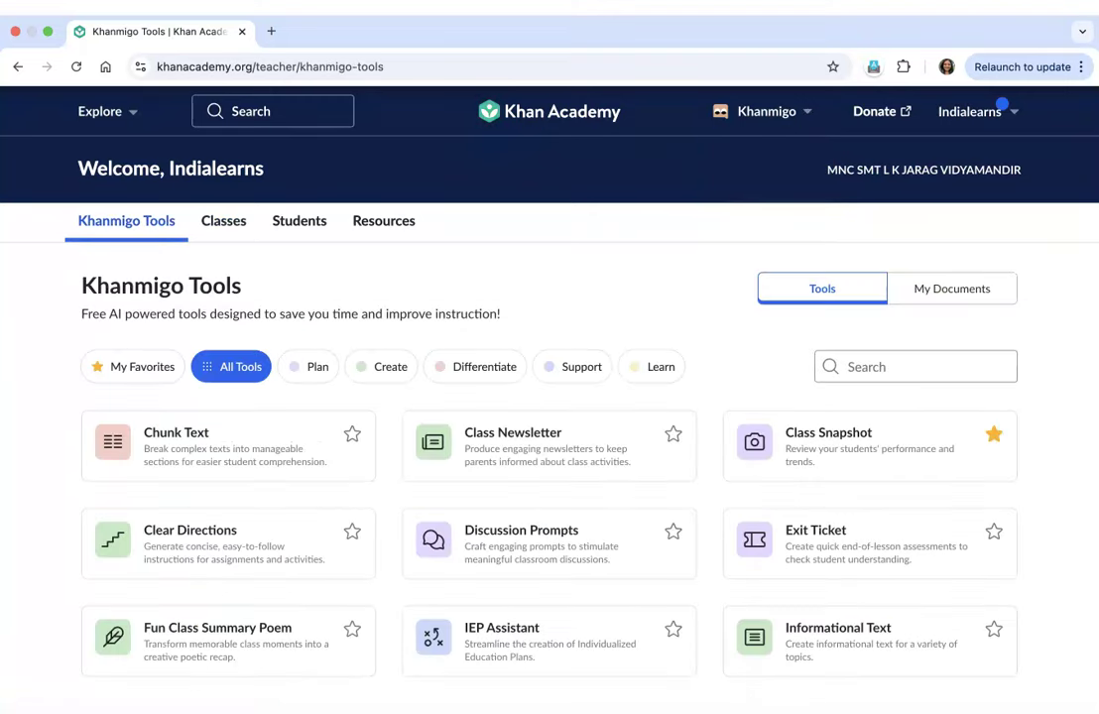
{"action": "key", "text": "Down"}
{"action": "key", "text": "Down"}
{"action": "key", "text": "Down"}
{"action": "key", "text": "Down"}
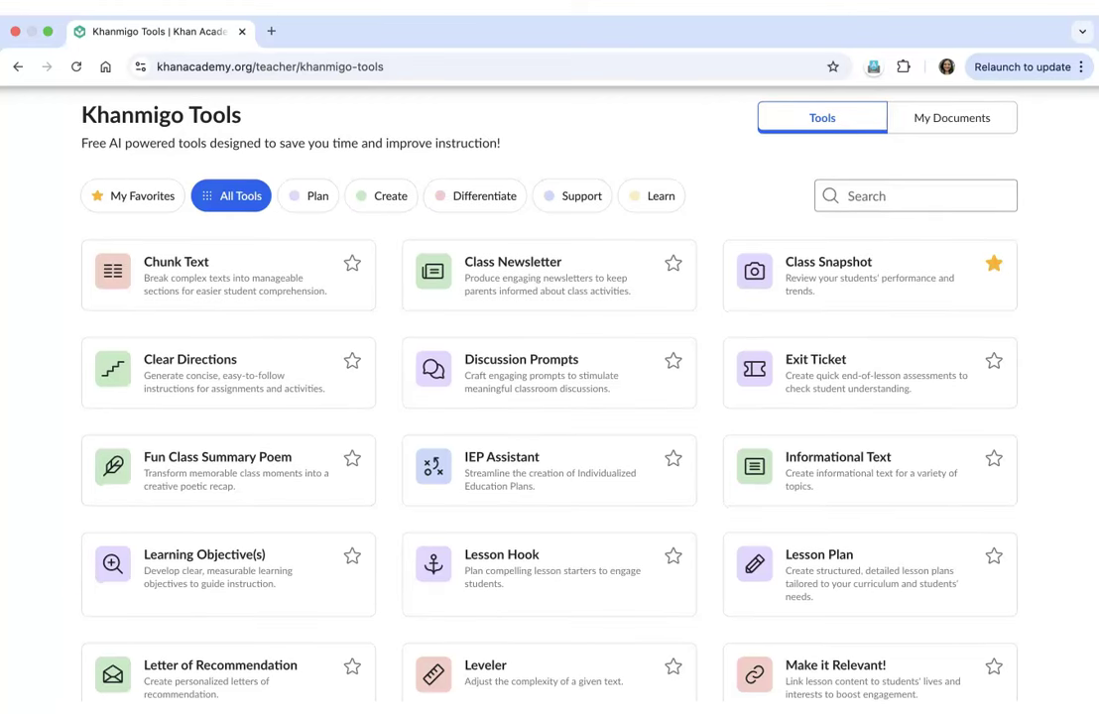
{"action": "key", "text": "Down"}
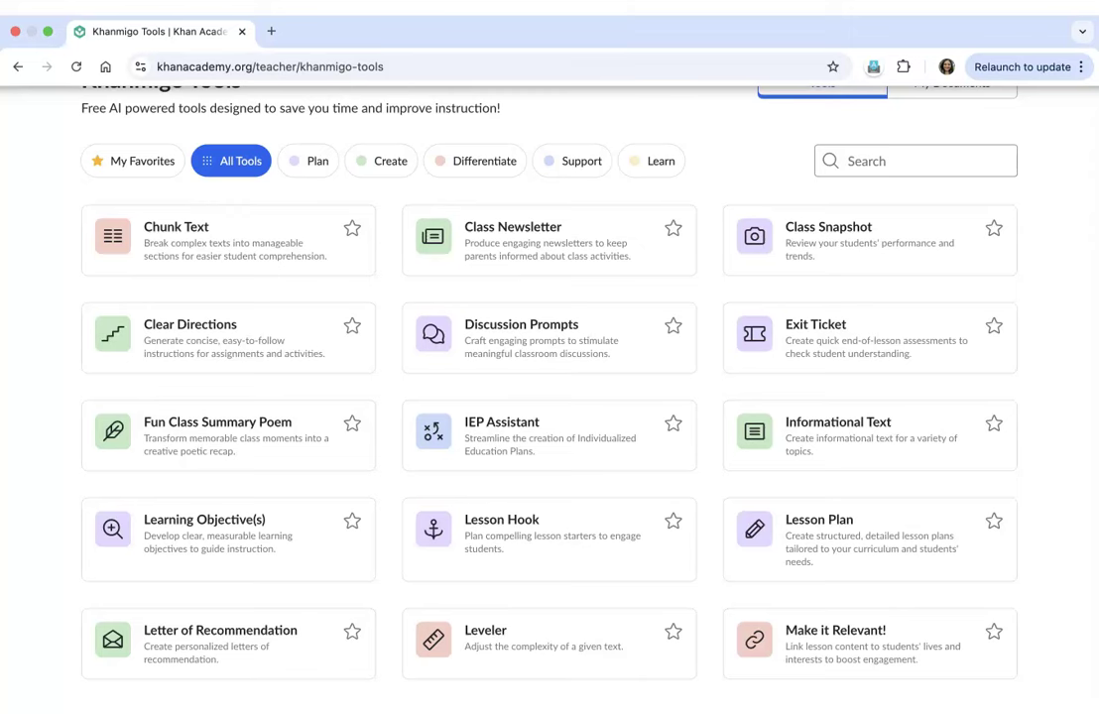
{"action": "left_click", "coordinate": [132, 161]}
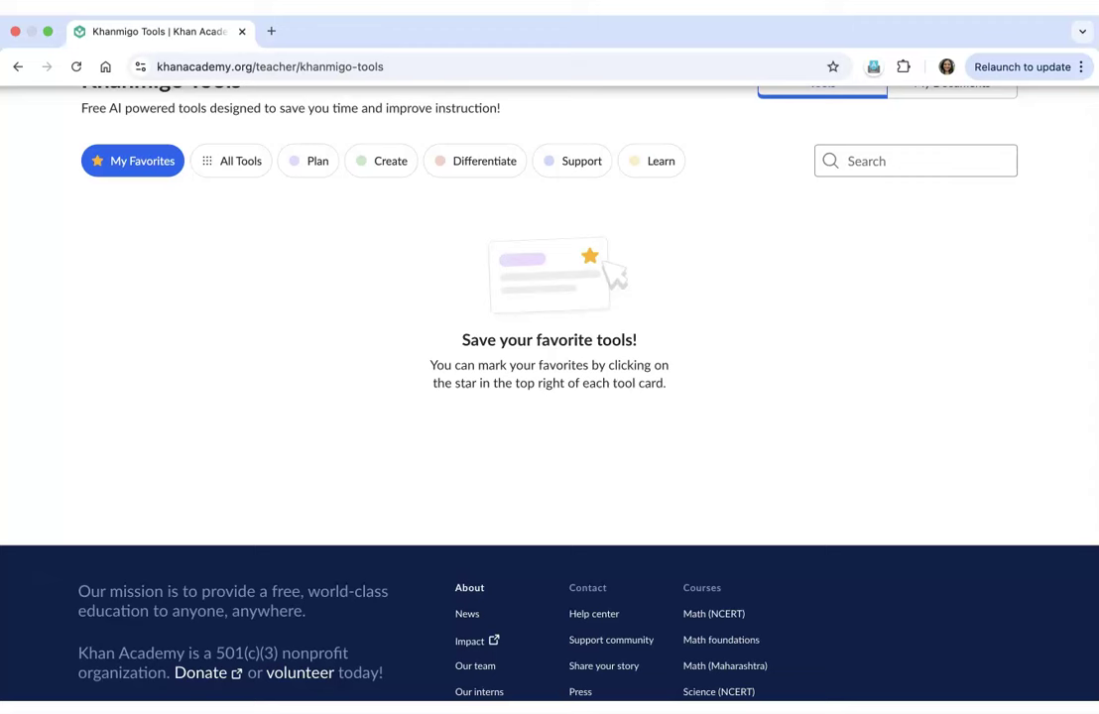
Step: Switch back to All Tools and star the Class Snapshot card
{"action": "left_click", "coordinate": [231, 160]}
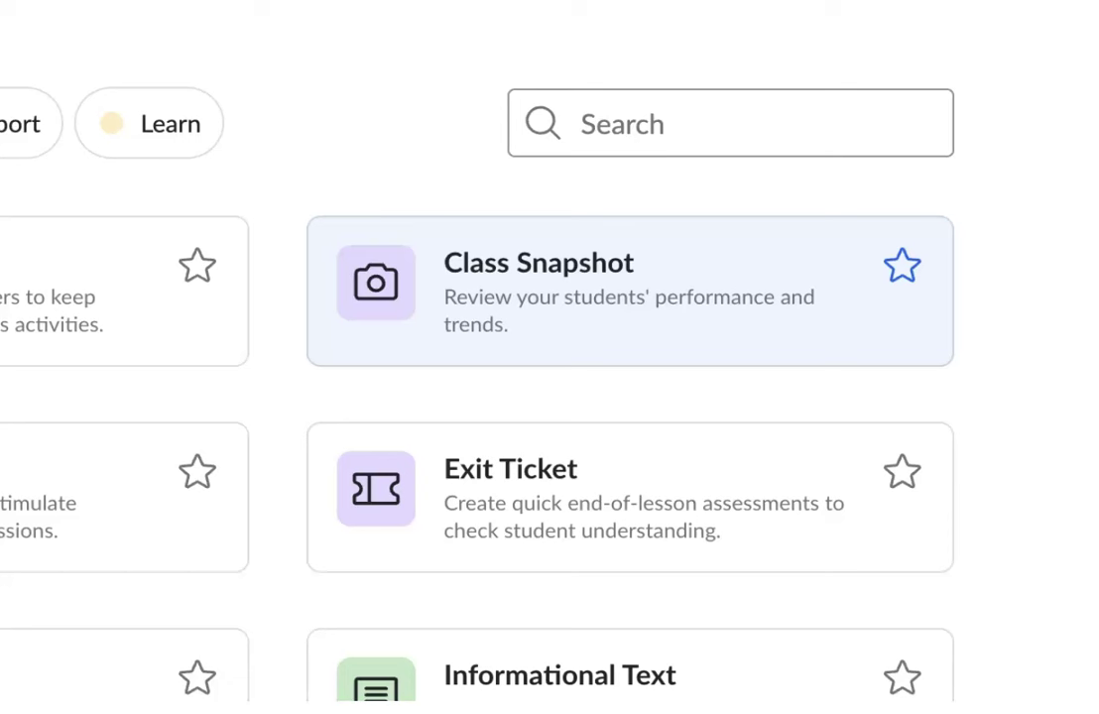
{"action": "left_click", "coordinate": [902, 266]}
Step: Star Class Snapshot, Recommend Assignments and Refresh My Knowledge, then scroll back to the top
{"action": "left_click", "coordinate": [901, 266]}
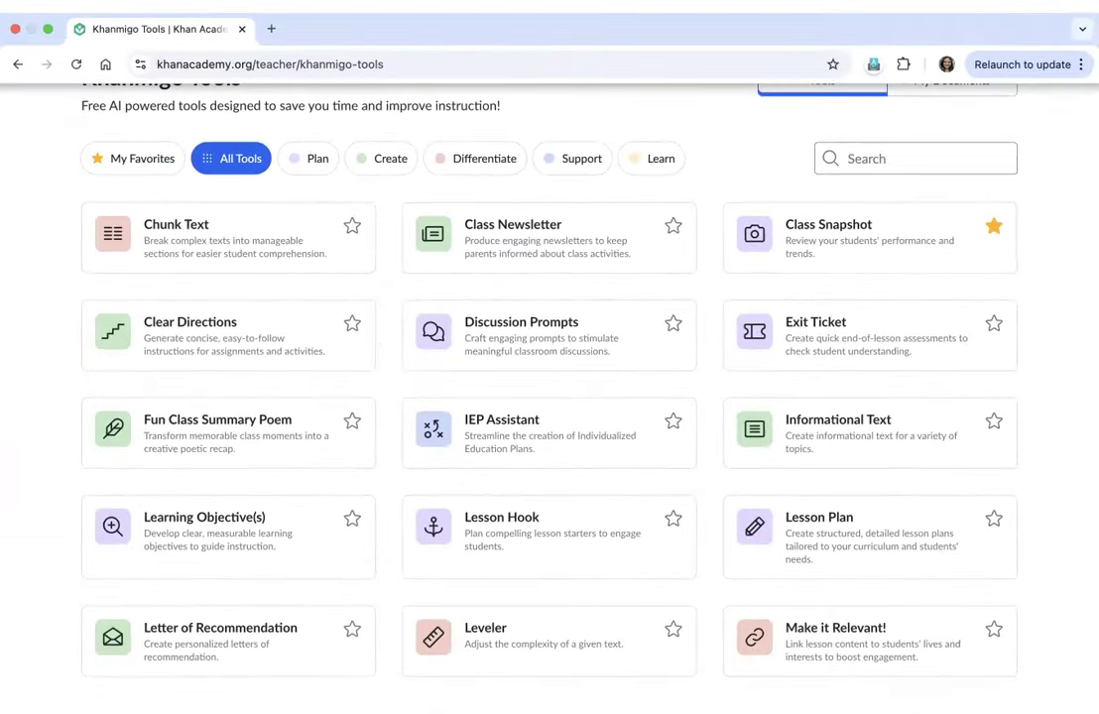
{"action": "scroll", "coordinate": [549, 397], "scroll_direction": "down", "scroll_amount": 5}
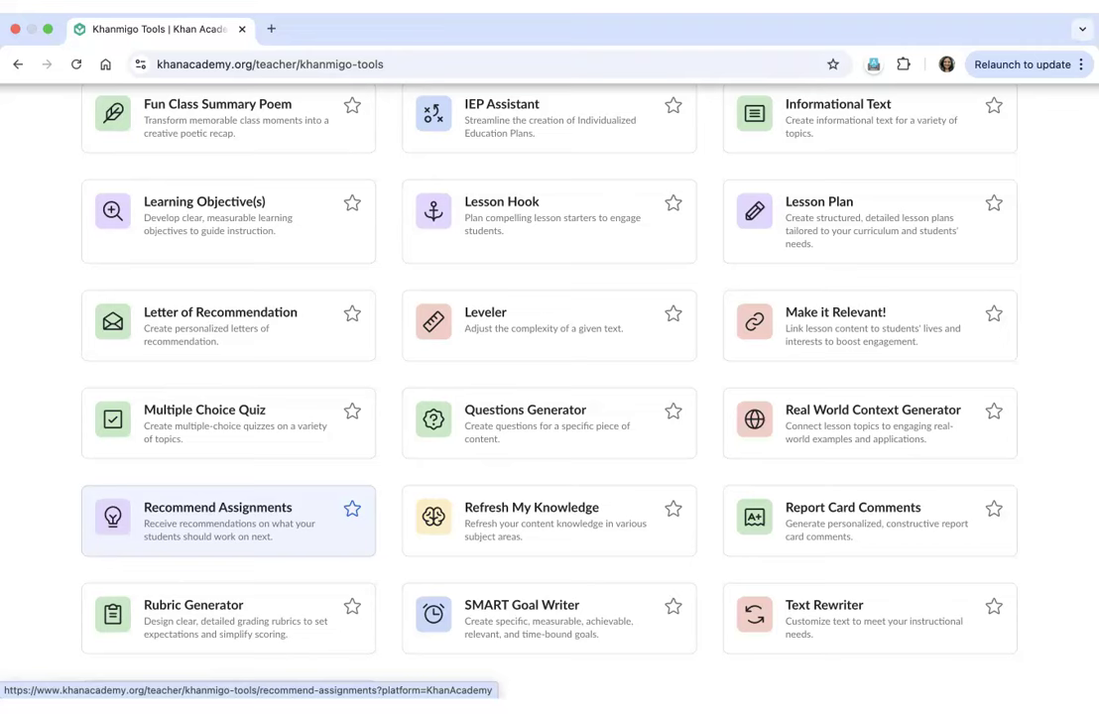
{"action": "left_click", "coordinate": [352, 509]}
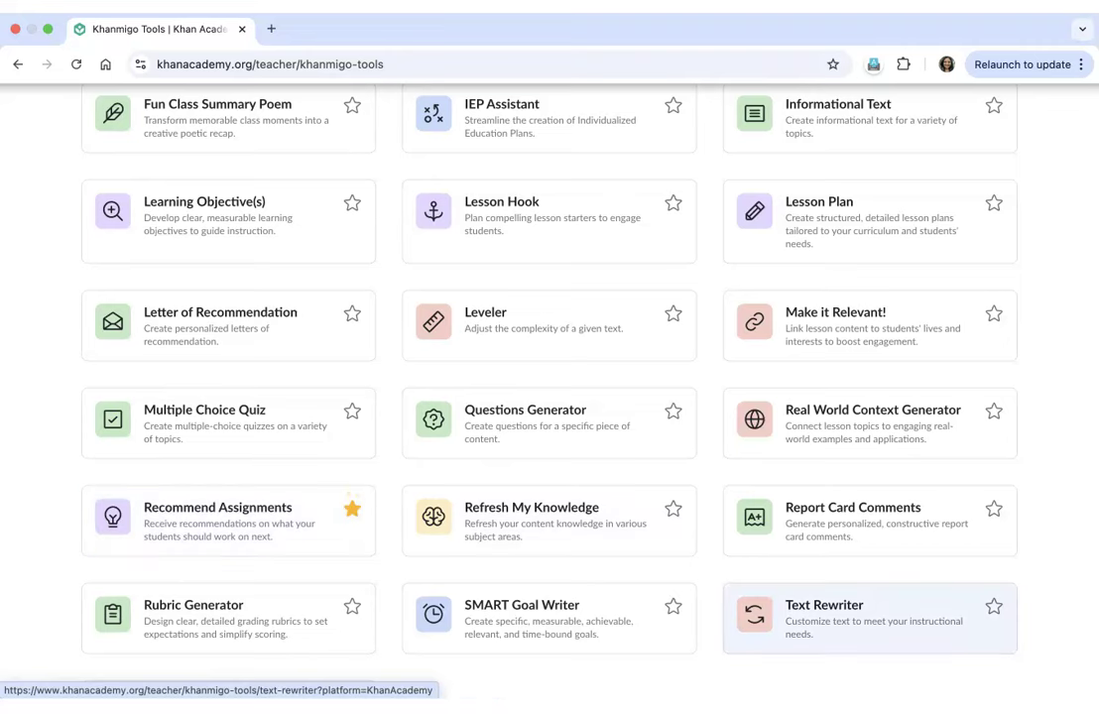
{"action": "scroll", "coordinate": [870, 615], "scroll_direction": "down", "scroll_amount": 2}
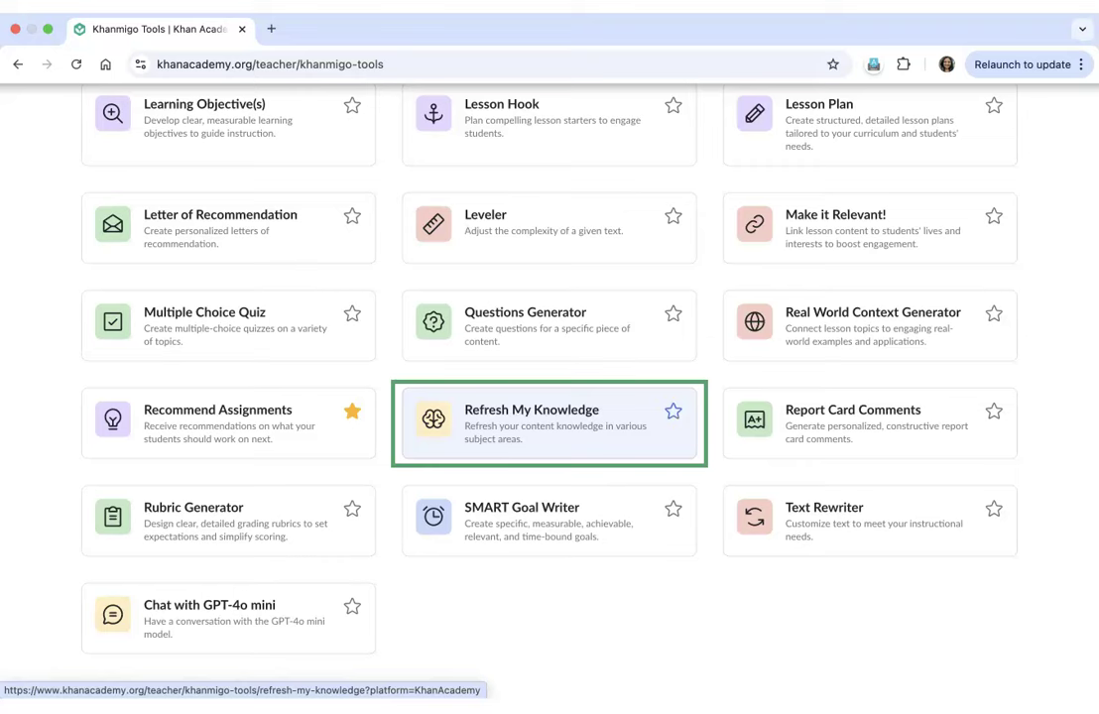
{"action": "left_click", "coordinate": [674, 411]}
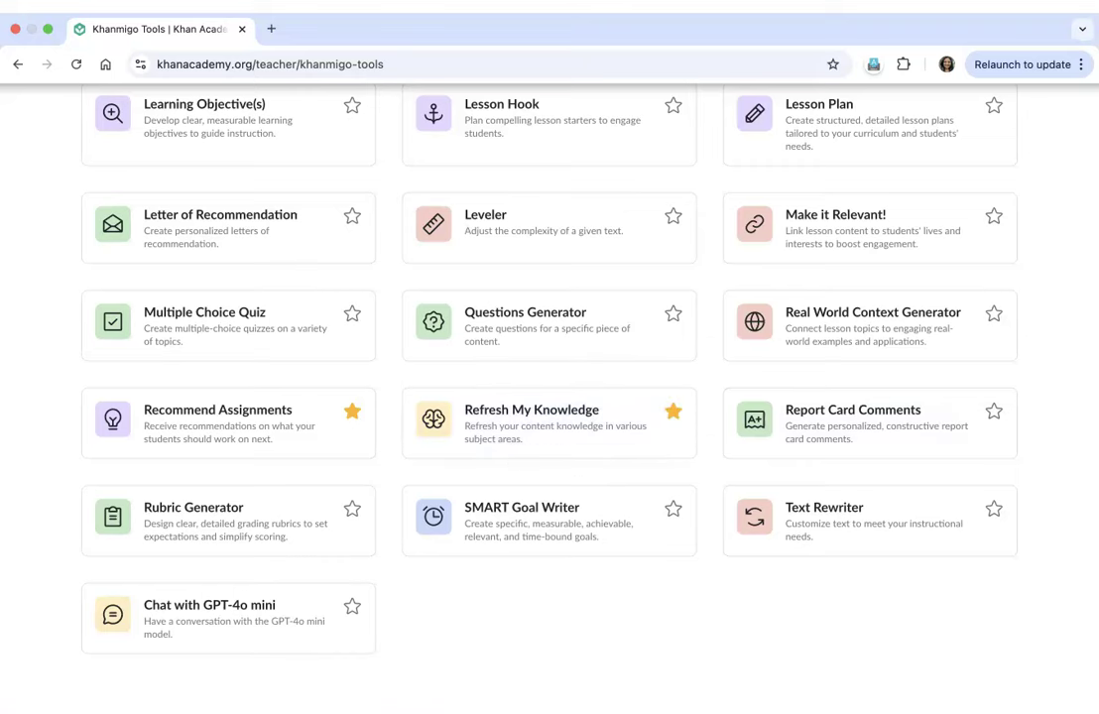
{"action": "scroll", "coordinate": [550, 397], "scroll_direction": "up", "scroll_amount": 5}
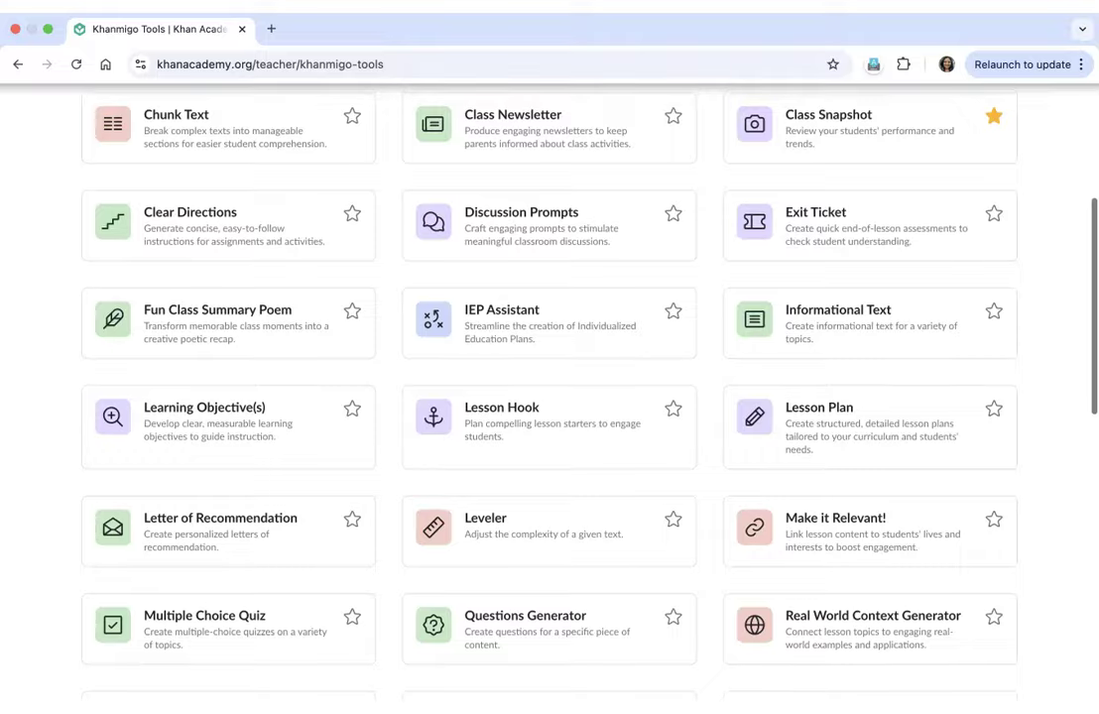
{"action": "scroll", "coordinate": [550, 397], "scroll_direction": "up", "scroll_amount": 2}
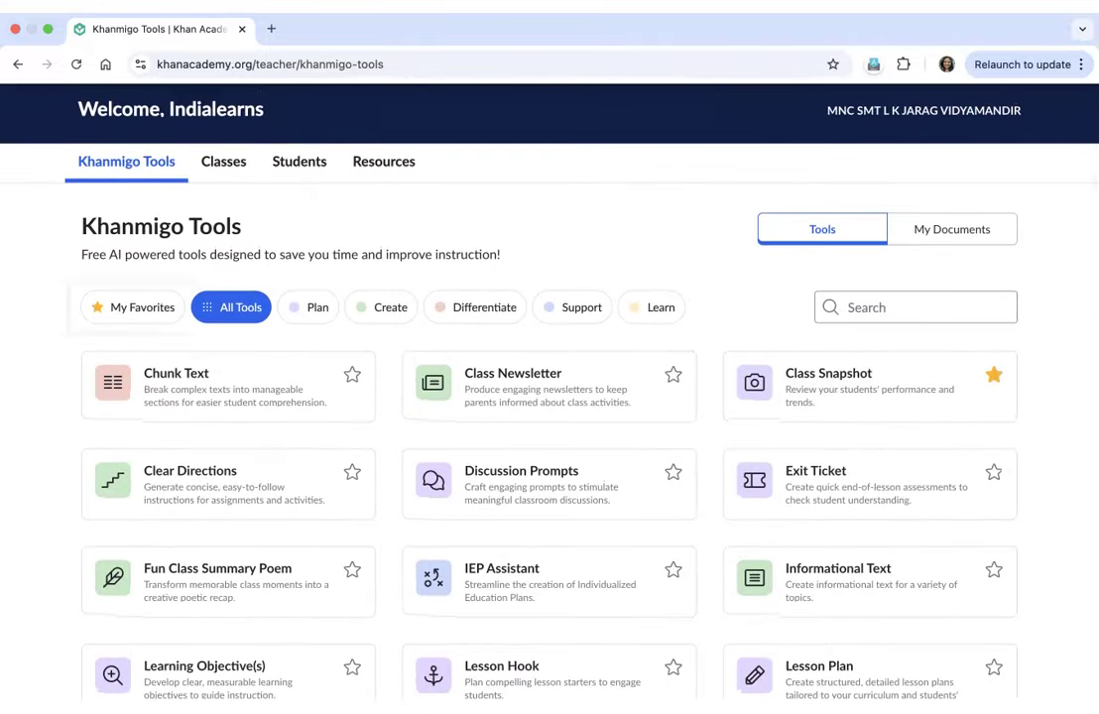
Step: Filter the tools to My Favorites to list the three starred tools
{"action": "left_click", "coordinate": [142, 307]}
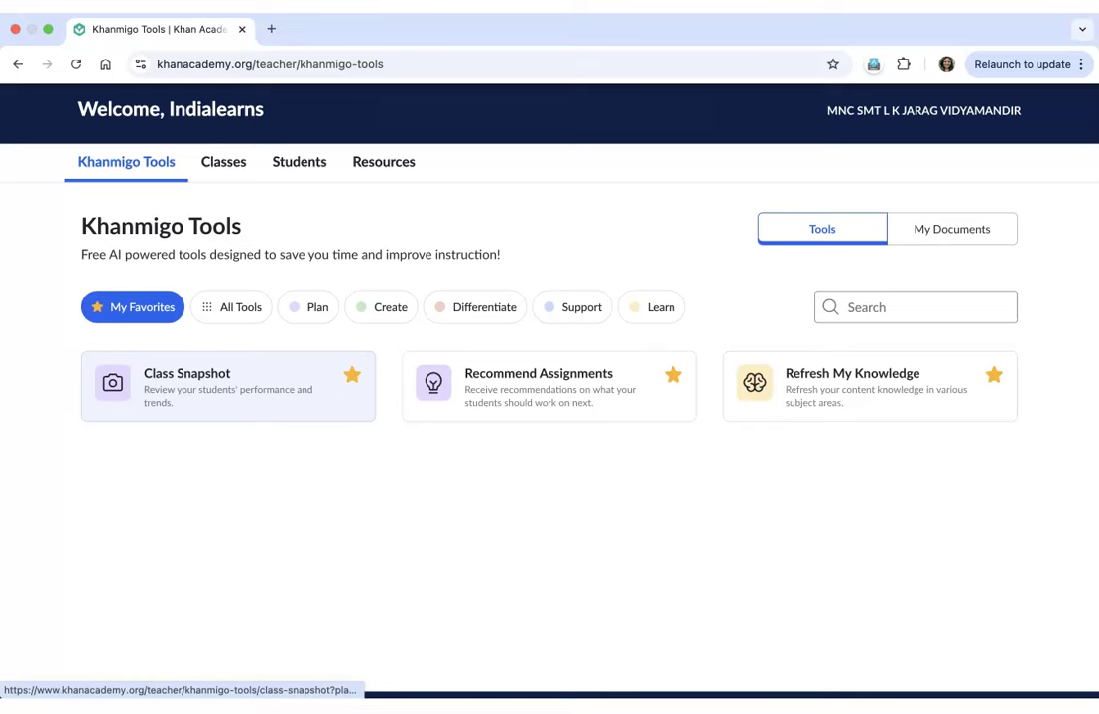
Step: Launch Class Snapshot from its card and open the chat's three-dot options menu
{"action": "left_click", "coordinate": [228, 387]}
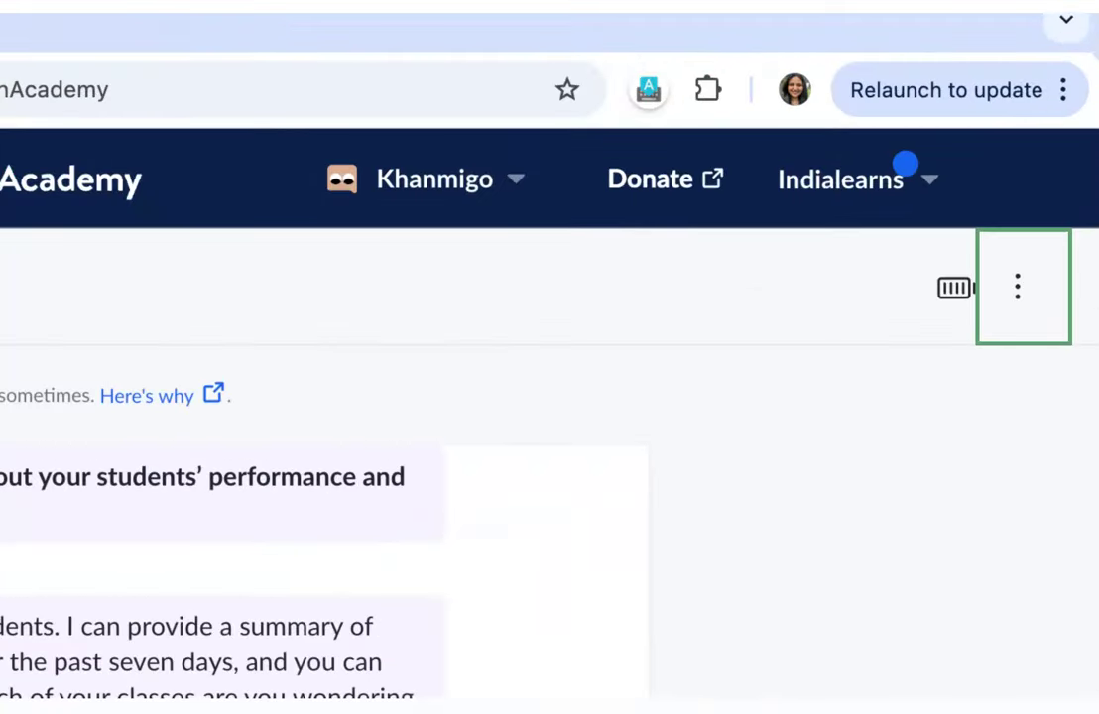
{"action": "key", "text": "Return"}
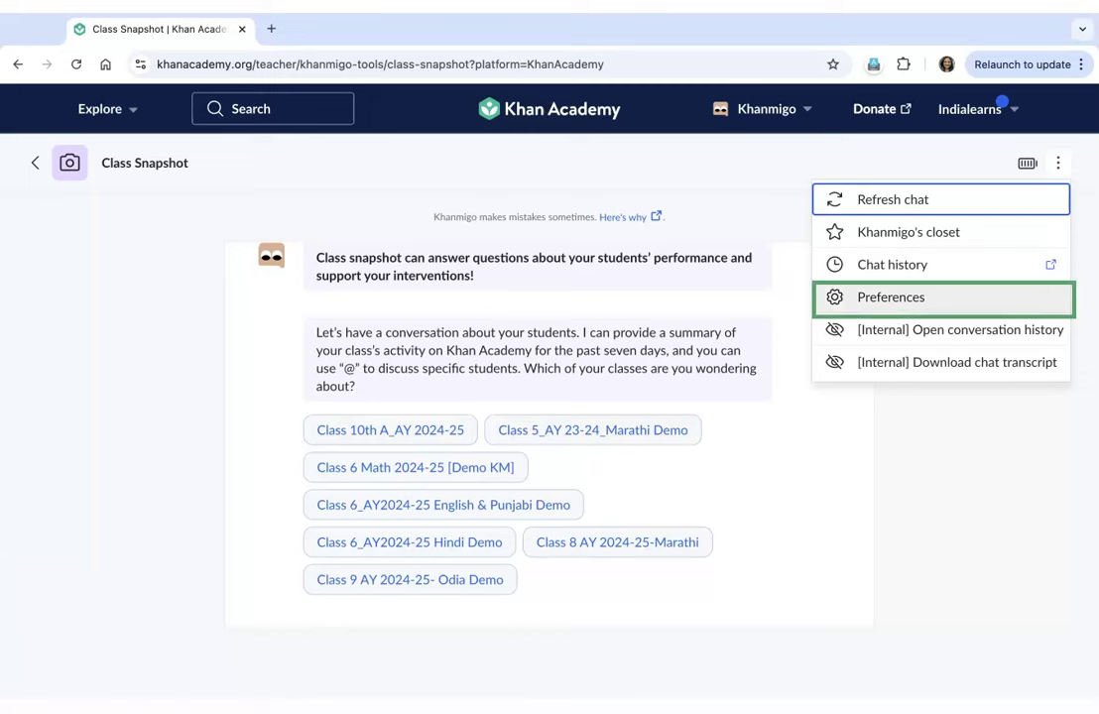
Step: In Preferences, preview the Standard and Professional reading styles but keep 1. Simple
{"action": "left_click", "coordinate": [891, 296]}
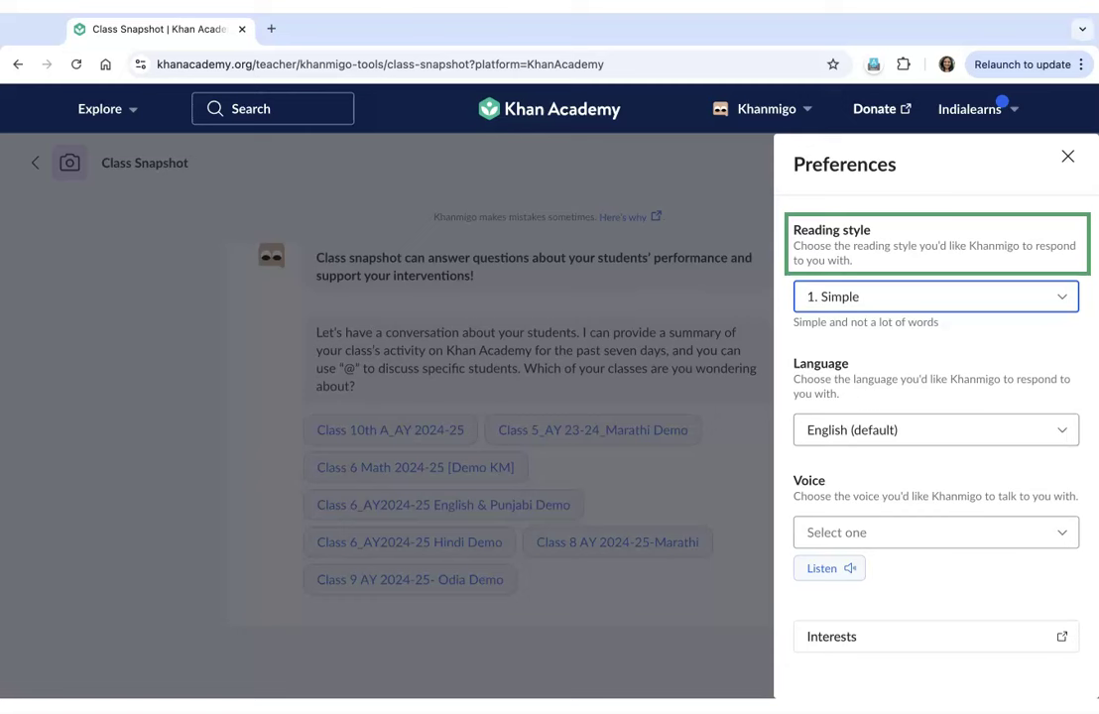
{"action": "key", "text": "space"}
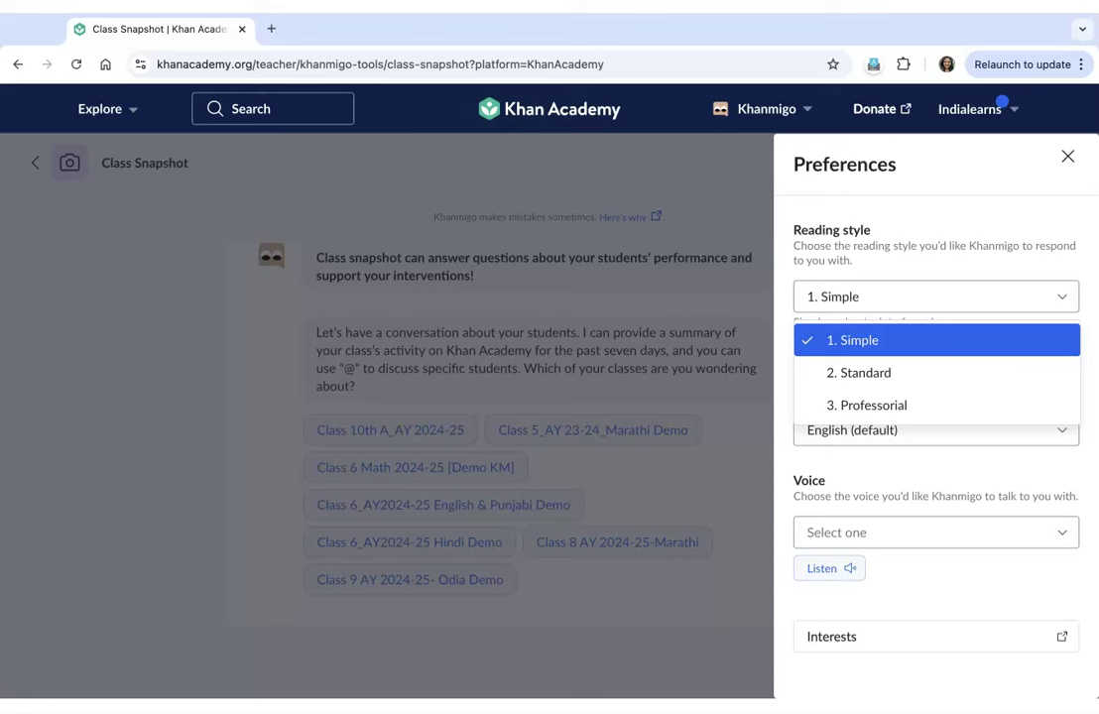
{"action": "key", "text": "Down"}
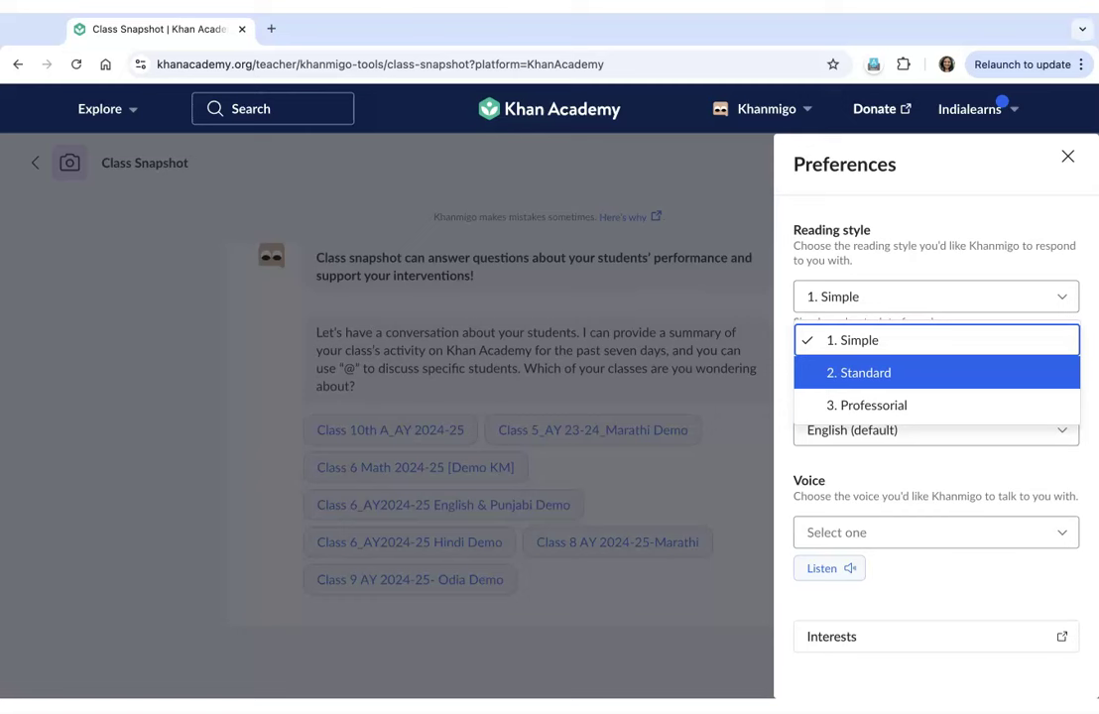
{"action": "key", "text": "Down"}
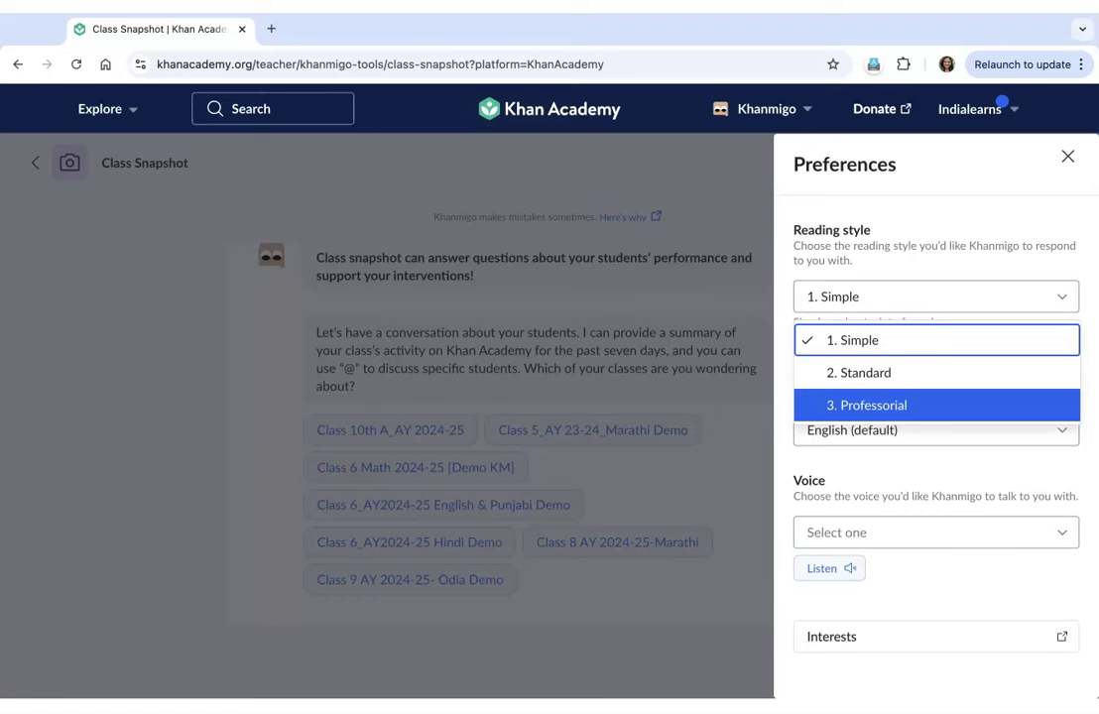
{"action": "key", "text": "Up"}
{"action": "key", "text": "Up"}
{"action": "key", "text": "Return"}
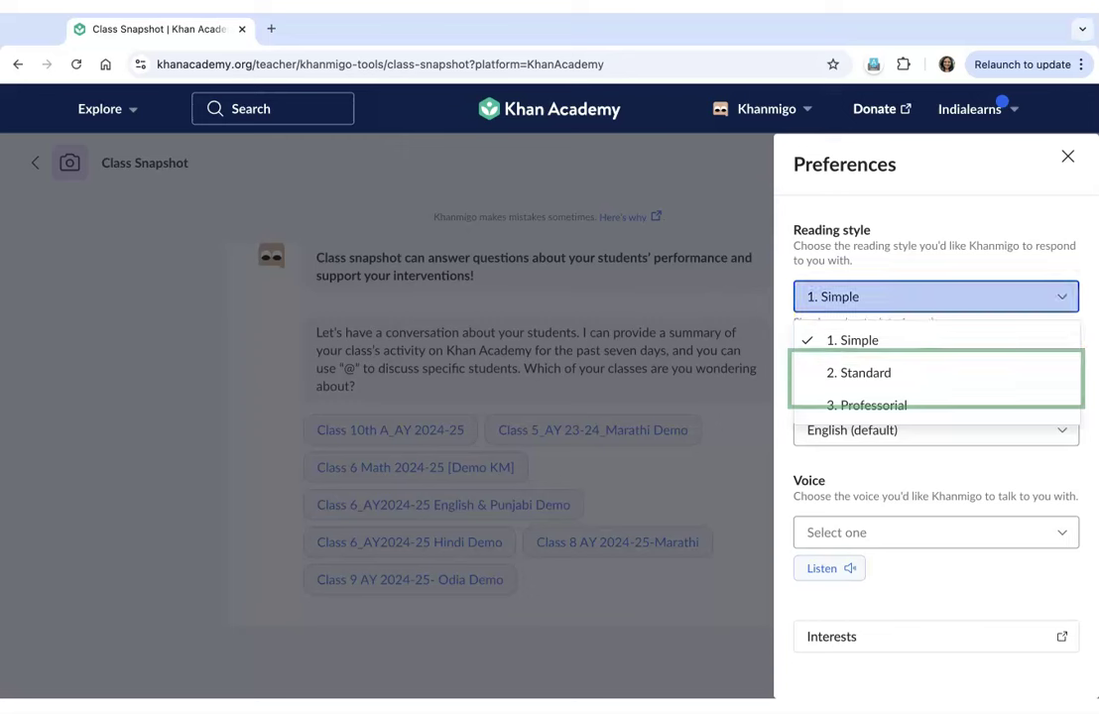
{"action": "key", "text": "Tab"}
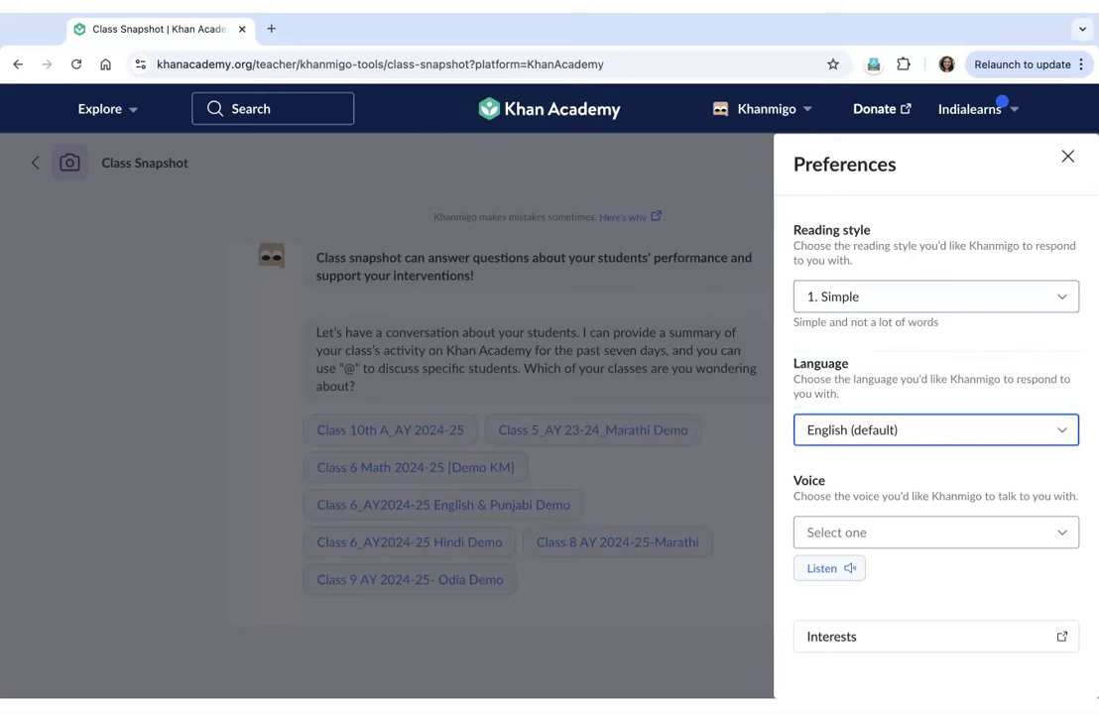
Step: Preview Hindi as response language, keep English (default), and close the Preferences panel
{"action": "key", "text": "Return"}
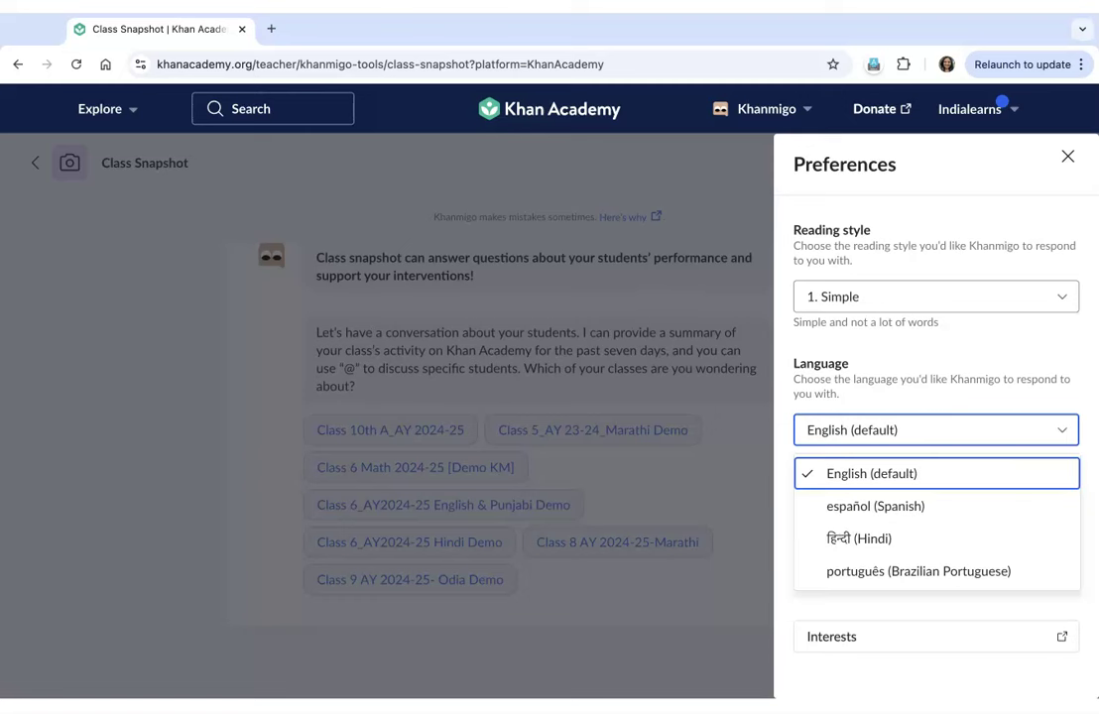
{"action": "key", "text": "Down"}
{"action": "key", "text": "Down"}
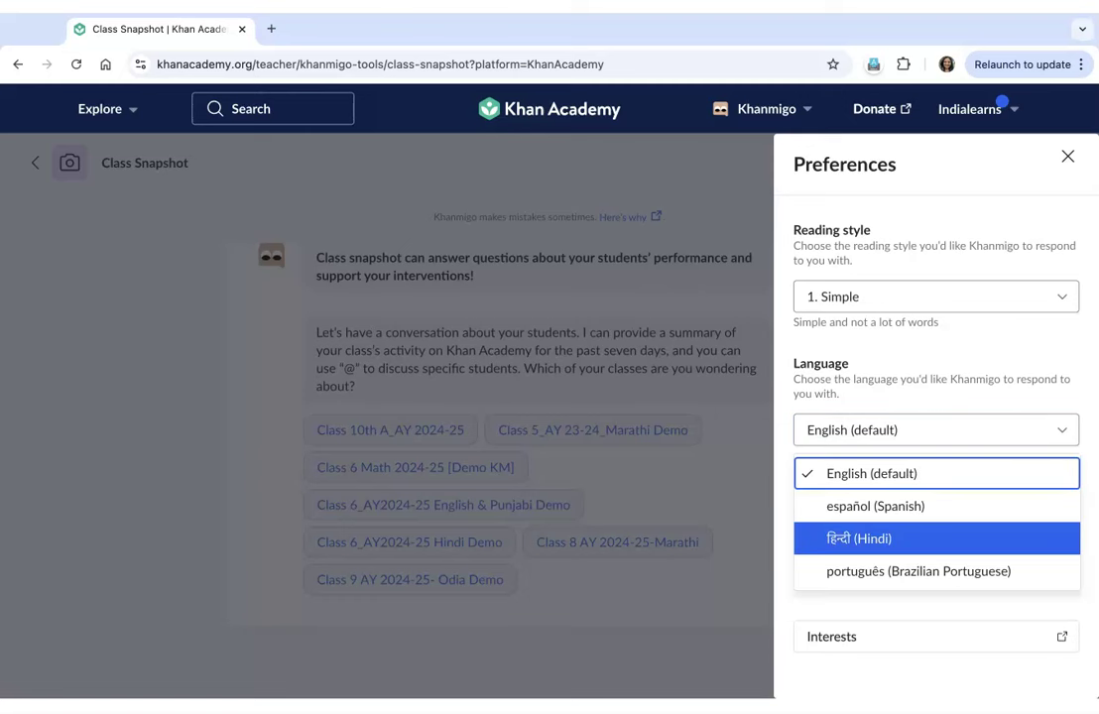
{"action": "key", "text": "Up"}
{"action": "key", "text": "Up"}
{"action": "key", "text": "Return"}
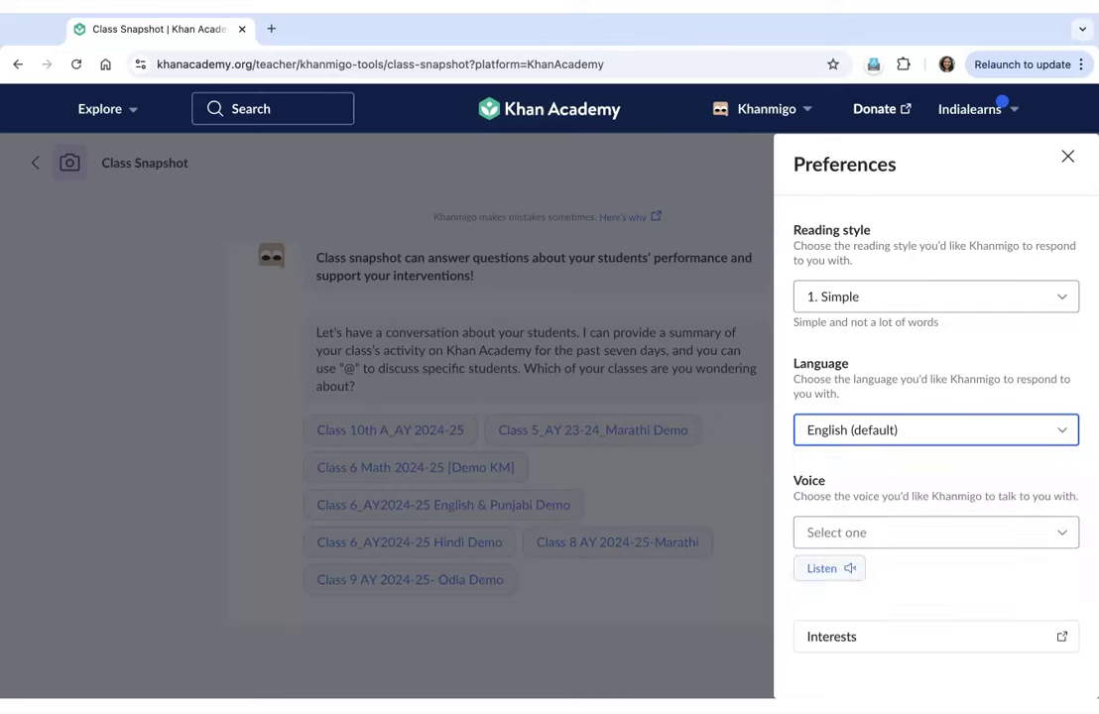
{"action": "key", "text": "Tab"}
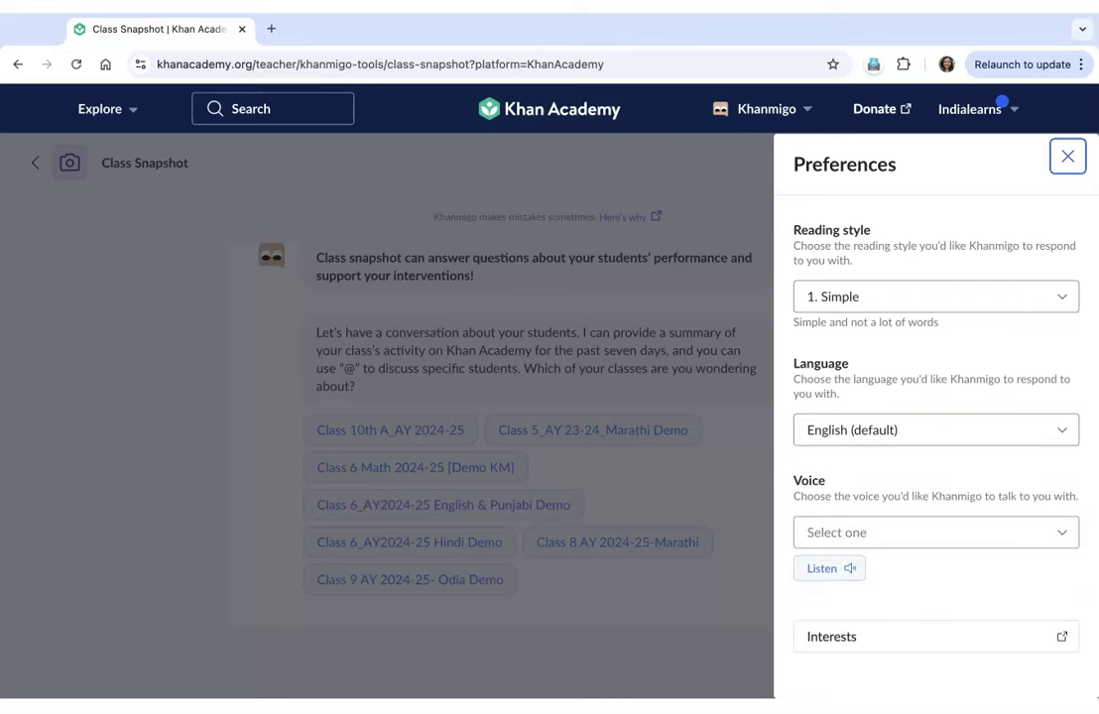
{"action": "key", "text": "Return"}
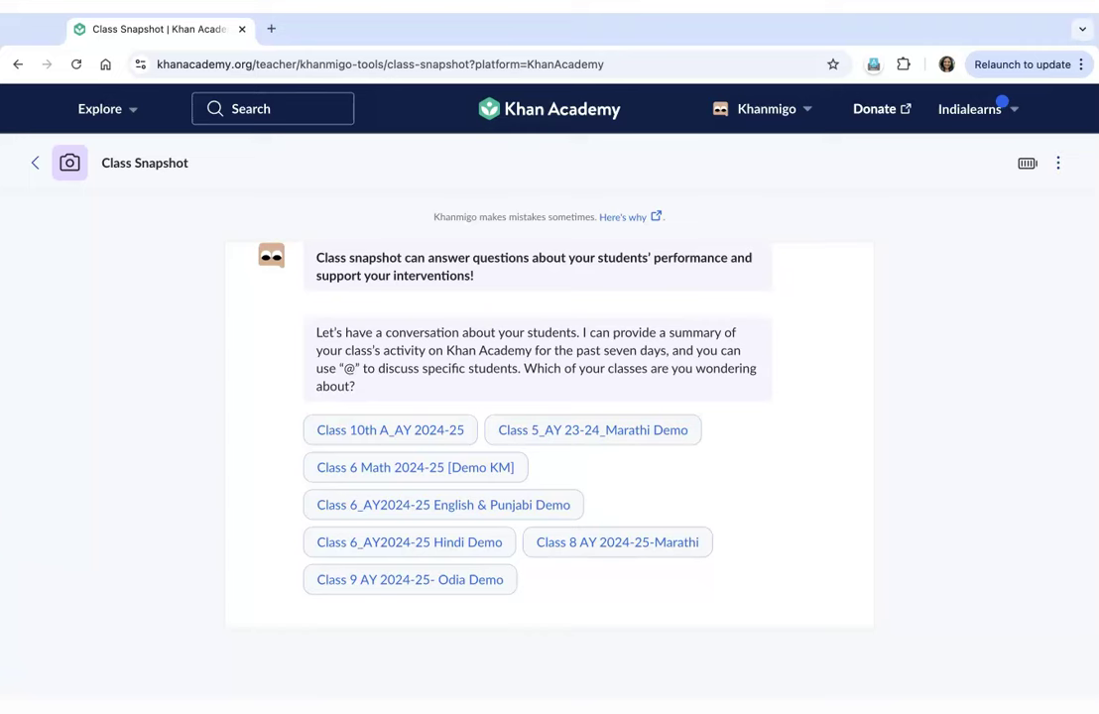
Step: Return to the Khanmigo Tools page and filter it to the three My Favorites tools
{"action": "key", "text": "Return"}
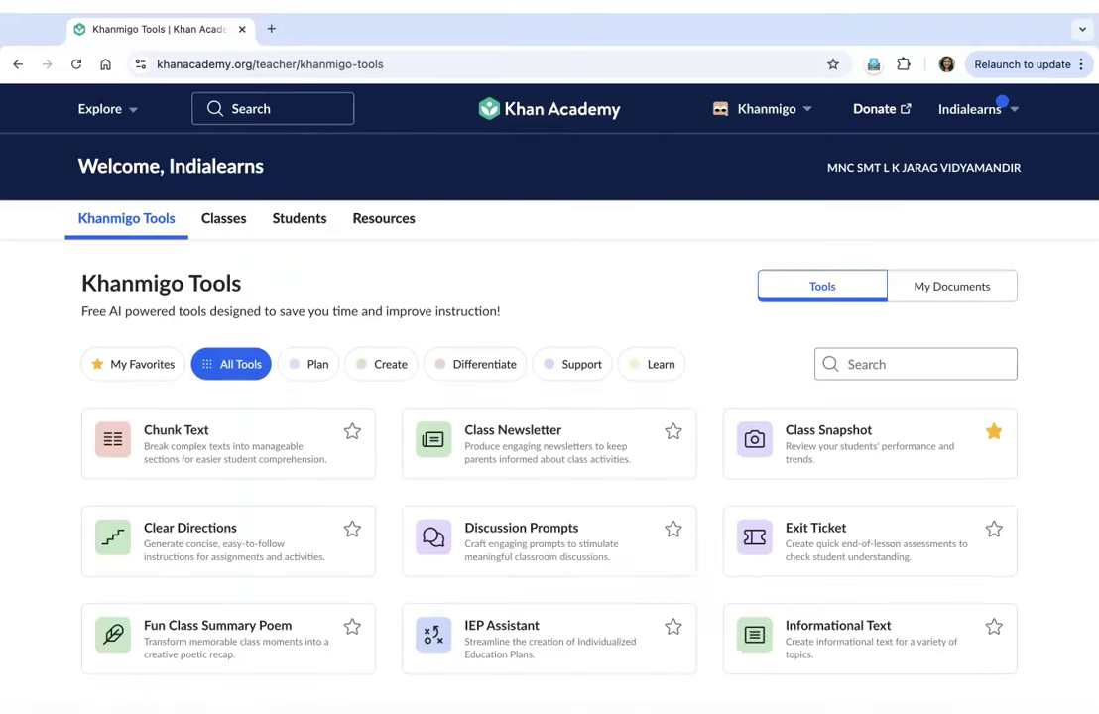
{"action": "key", "text": "Tab"}
{"action": "key", "text": "Return"}
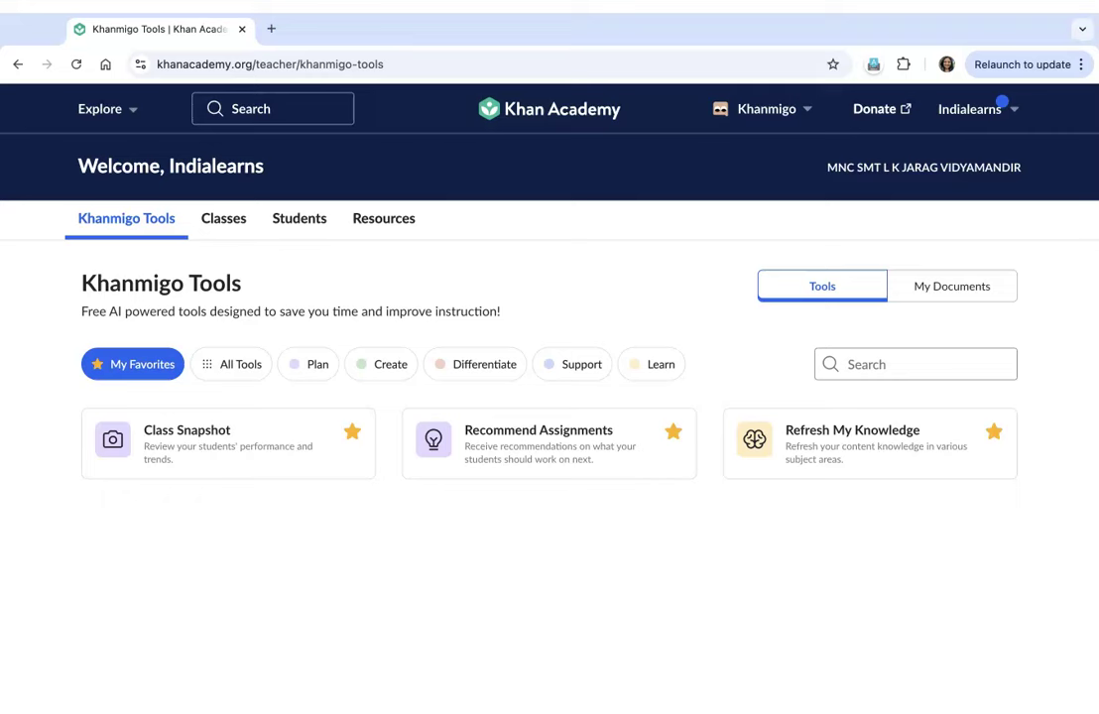